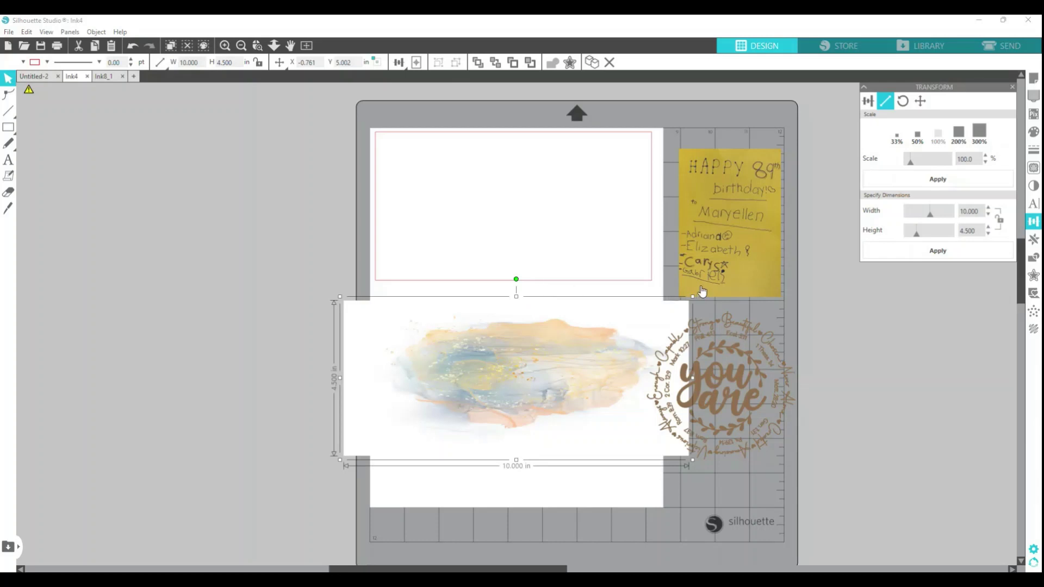
Check the dimensions of the empty rectangle, the yellow handwritten note, the circular "you are" design and the watercolor background
{"action": "left_click", "coordinate": [637, 284]}
{"action": "left_click", "coordinate": [689, 288]}
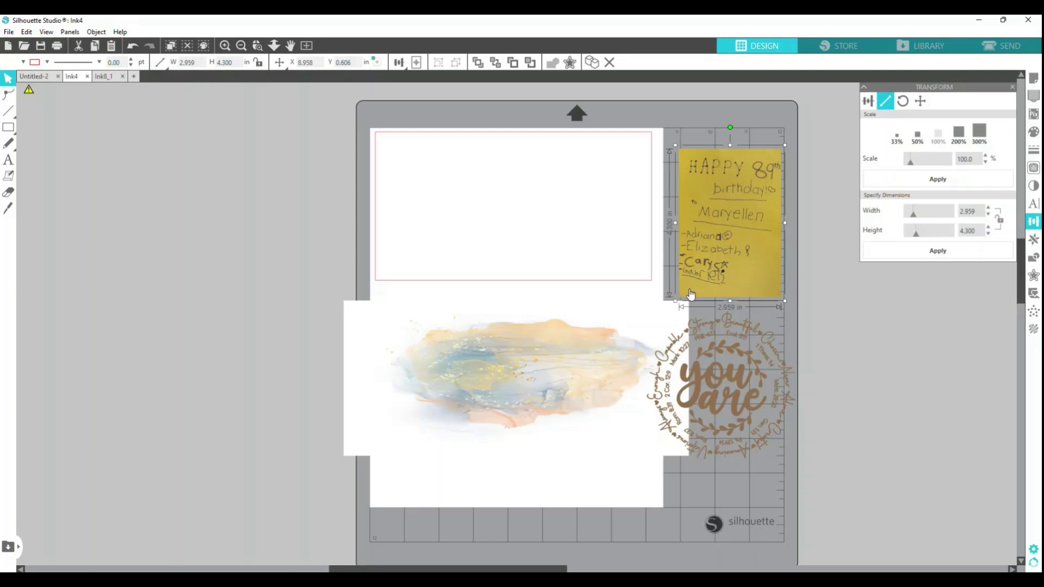
{"action": "left_click", "coordinate": [697, 343]}
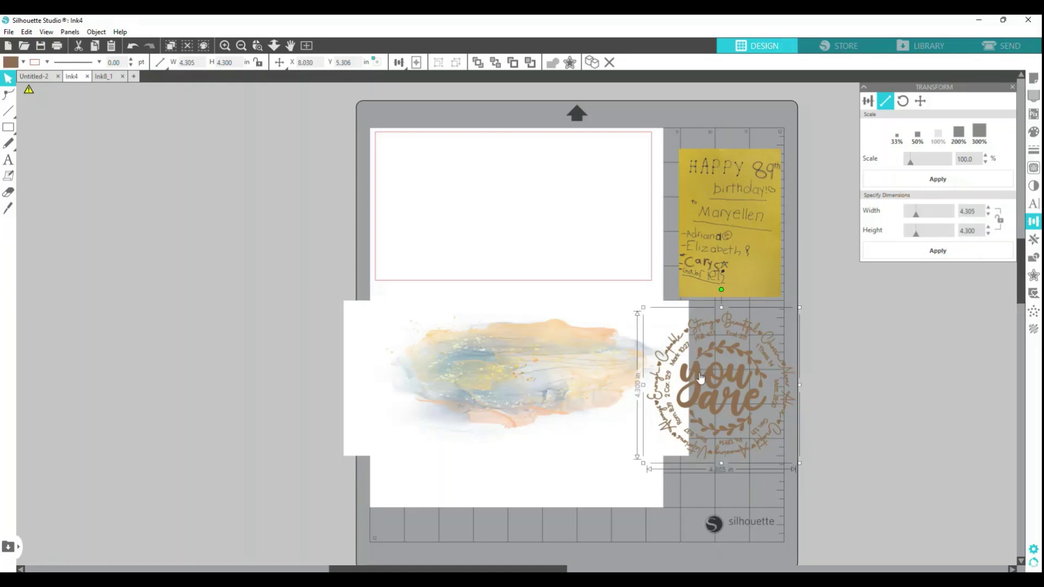
{"action": "left_click", "coordinate": [426, 358]}
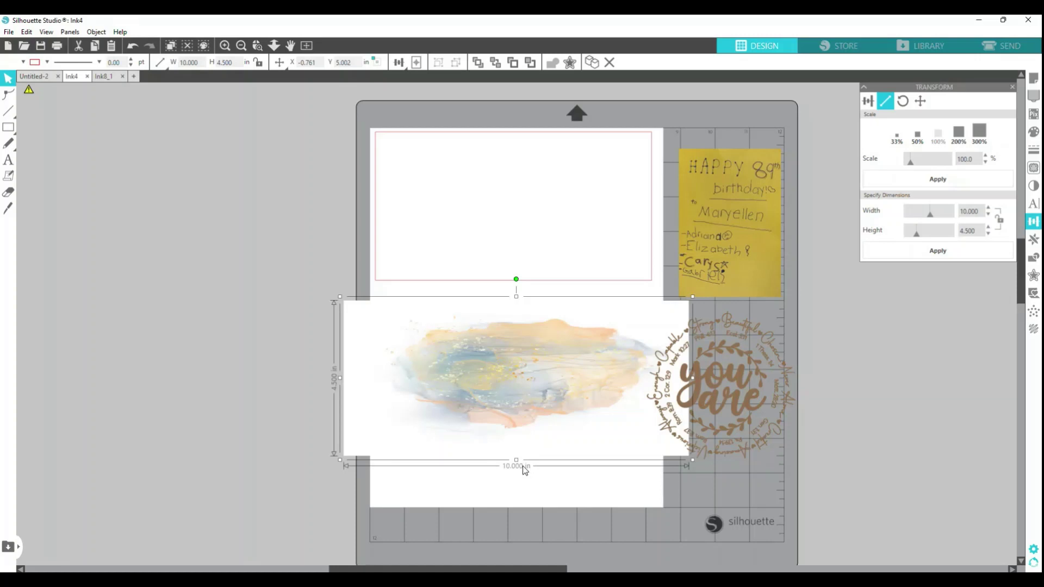
{"action": "left_click", "coordinate": [710, 256]}
{"action": "left_click", "coordinate": [714, 348]}
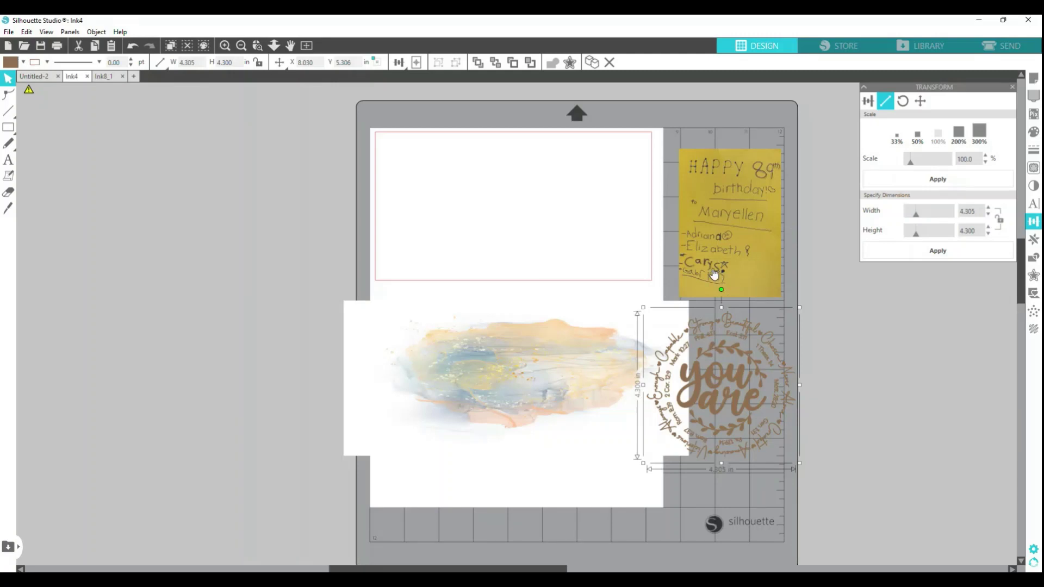
{"action": "left_click", "coordinate": [630, 281]}
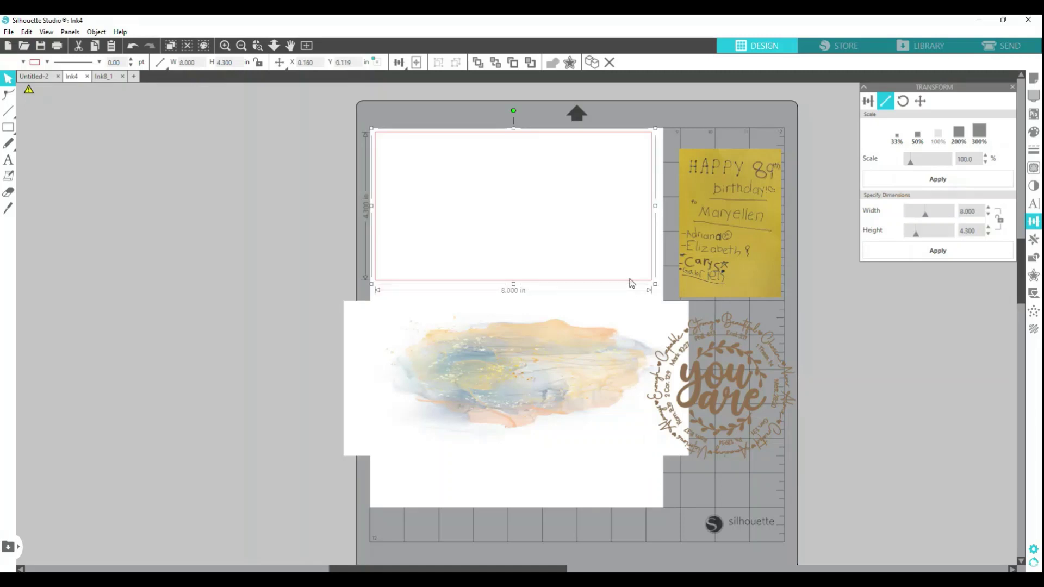
Flip the circular "you are" design horizontally
{"action": "left_click", "coordinate": [688, 361]}
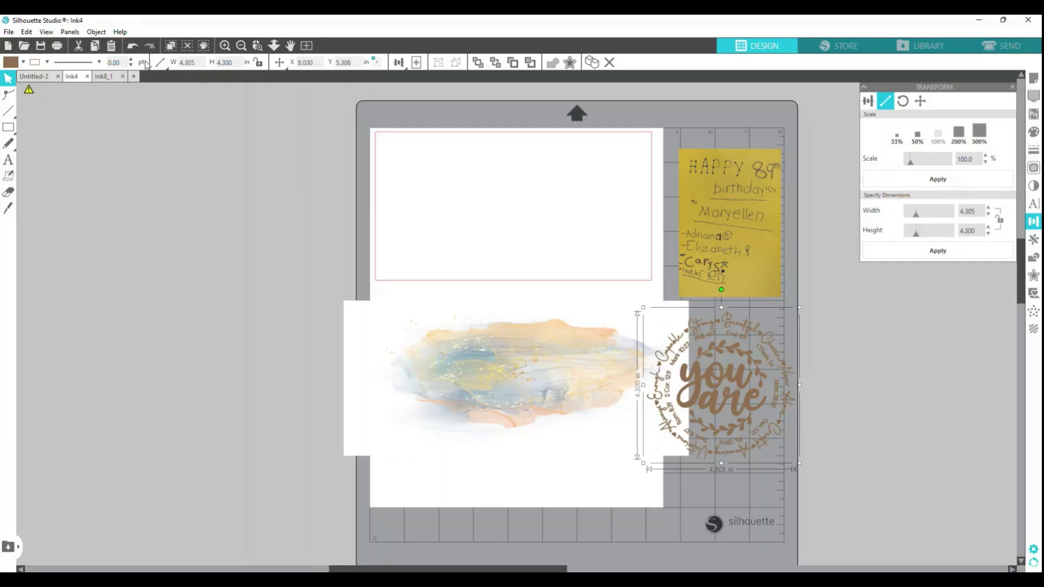
{"action": "left_click", "coordinate": [97, 32]}
{"action": "mouse_move", "coordinate": [210, 44]}
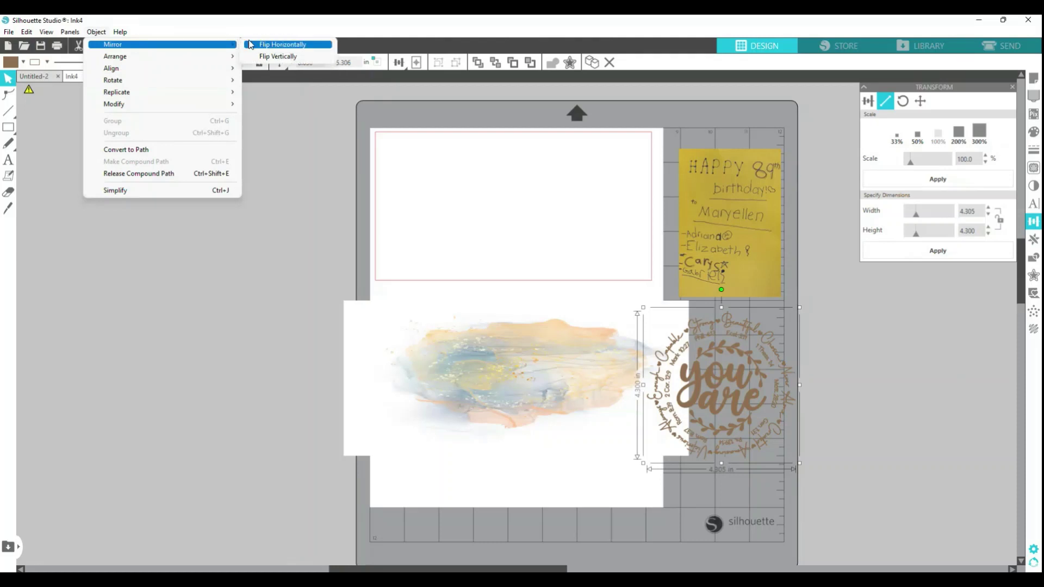
{"action": "left_click", "coordinate": [258, 45]}
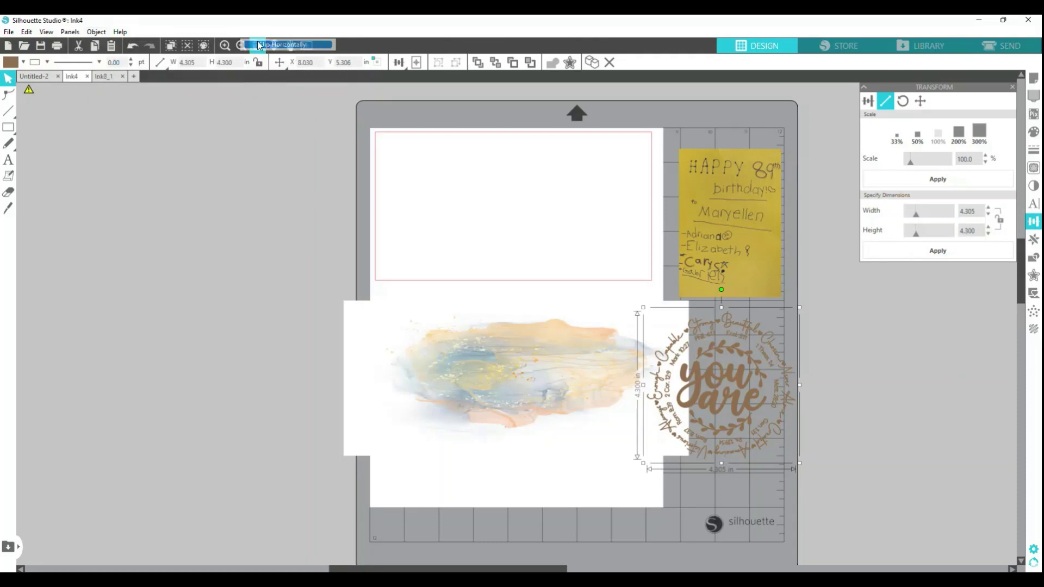
Flip the yellow handwritten note horizontally
{"action": "left_click", "coordinate": [697, 213]}
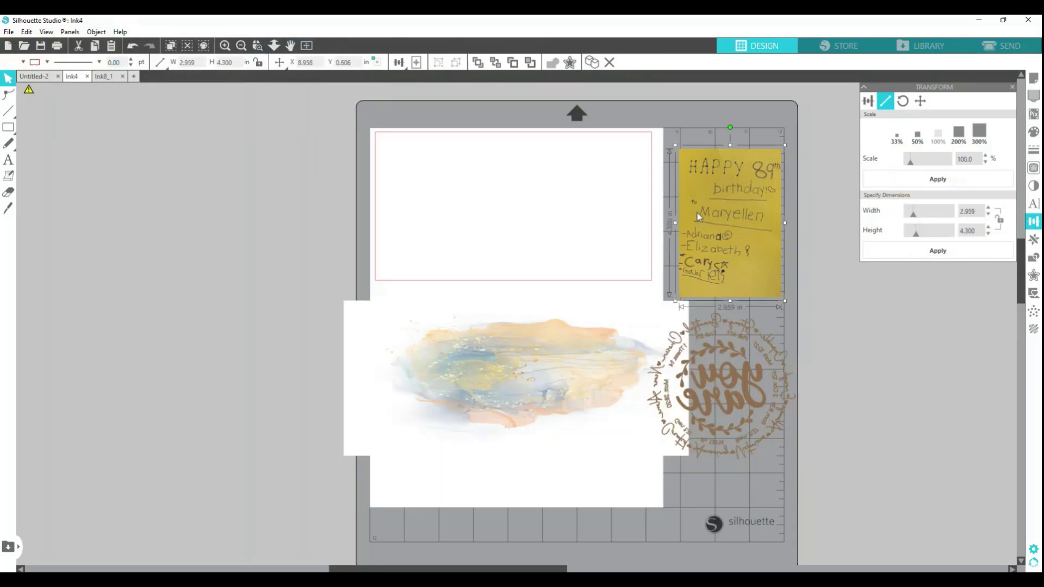
{"action": "left_click", "coordinate": [97, 32]}
{"action": "mouse_move", "coordinate": [149, 47]}
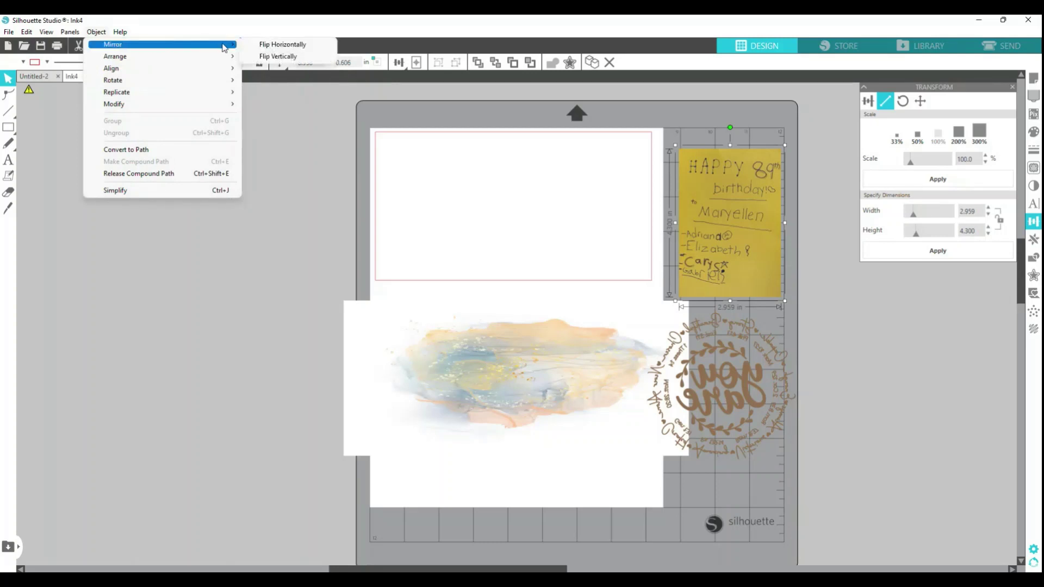
{"action": "left_click", "coordinate": [282, 44]}
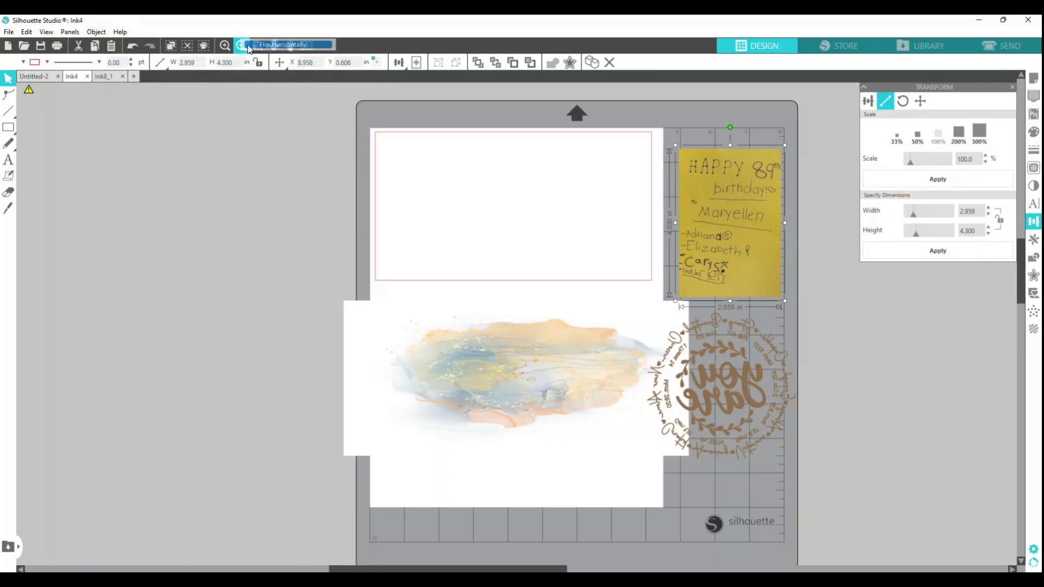
Place the mirrored note at the right end of the red rectangle and the mirrored "you are" design at its left end
{"action": "left_click_drag", "start_coordinate": [735, 220], "coordinate": [607, 204]}
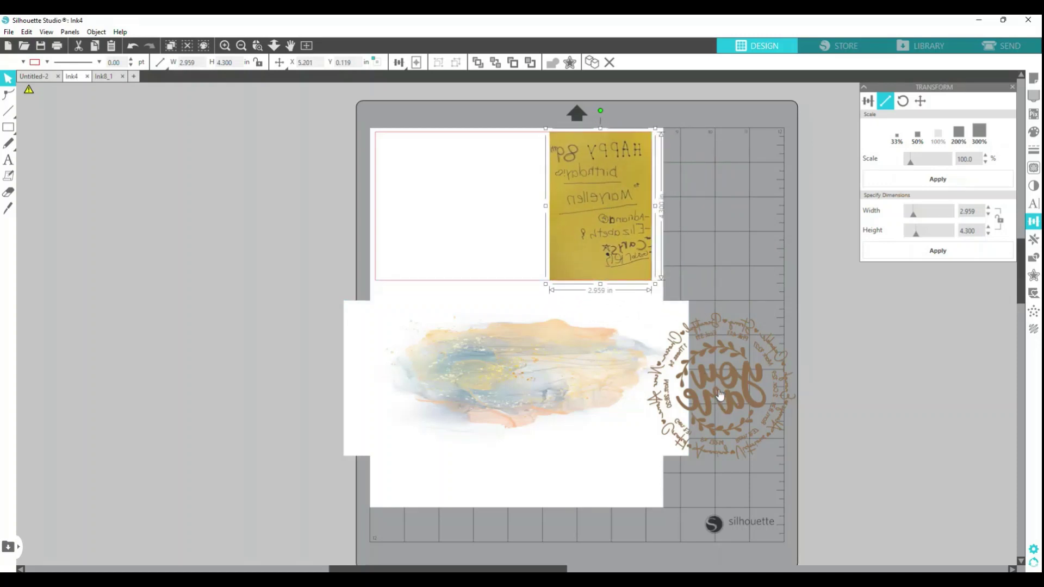
{"action": "left_click_drag", "start_coordinate": [695, 382], "coordinate": [449, 216]}
{"action": "left_click", "coordinate": [449, 216]}
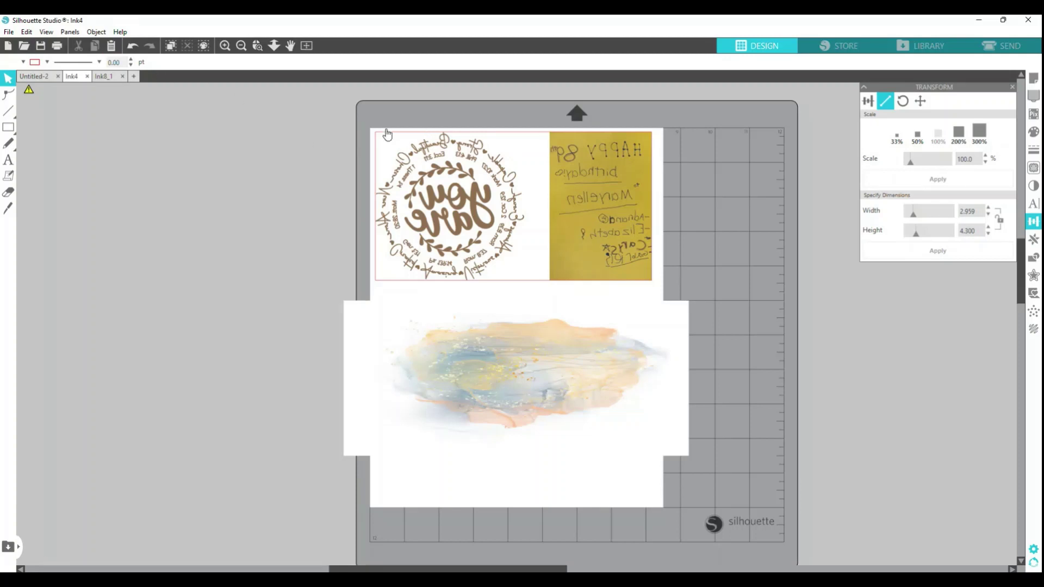
Group the rectangle, the mirrored "you are" design and the mirrored note into one object
{"action": "left_click_drag", "start_coordinate": [358, 116], "coordinate": [678, 282]}
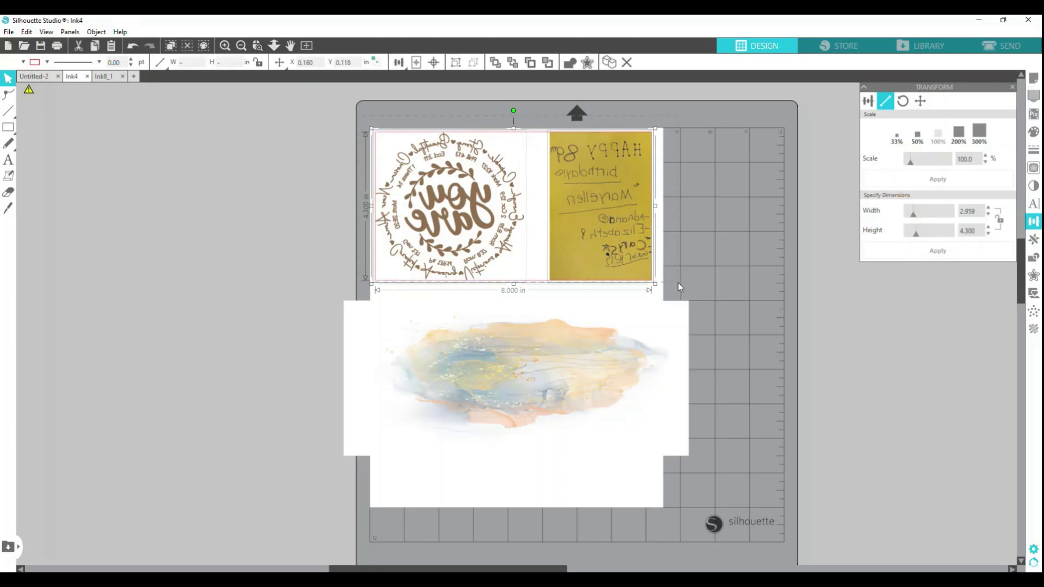
{"action": "left_click", "coordinate": [98, 32]}
{"action": "left_click", "coordinate": [112, 120]}
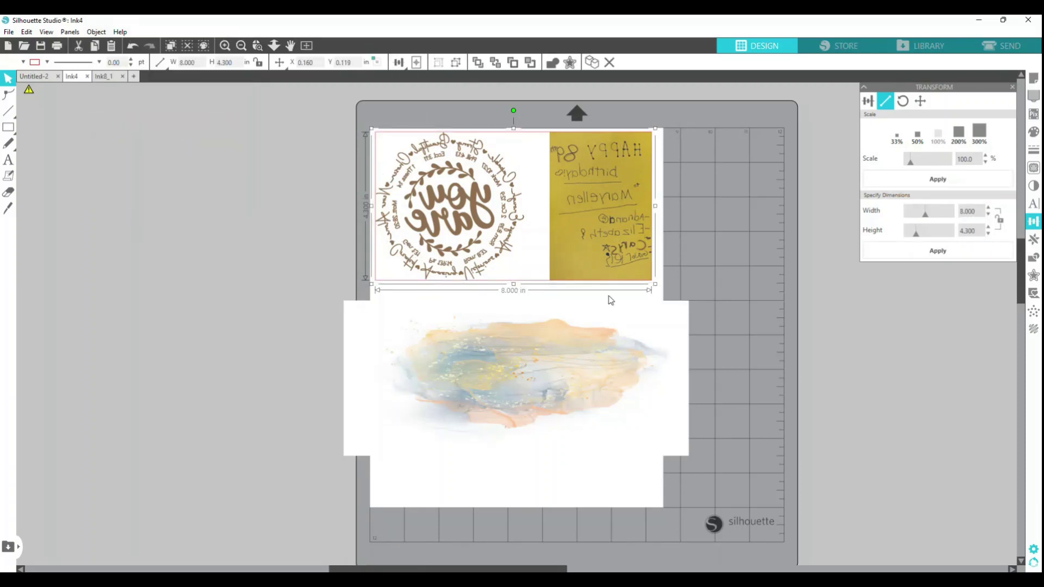
{"action": "left_click", "coordinate": [716, 218]}
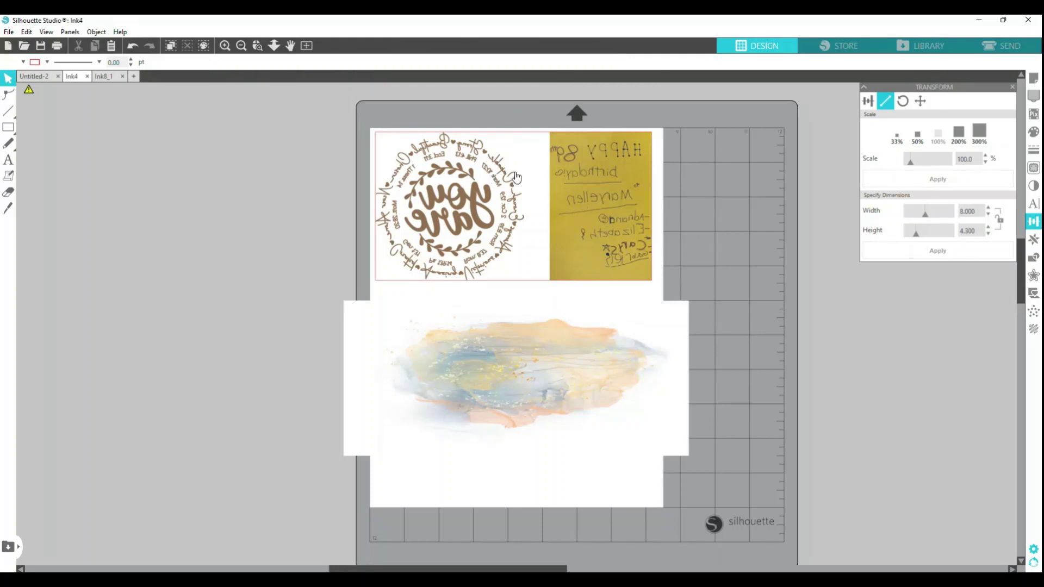
Move the watercolor background to the page's upper part, send it to the back, and center the grouped design over it
{"action": "left_click_drag", "start_coordinate": [508, 176], "coordinate": [508, 344]}
{"action": "key", "text": "Escape"}
{"action": "left_click", "coordinate": [679, 333]}
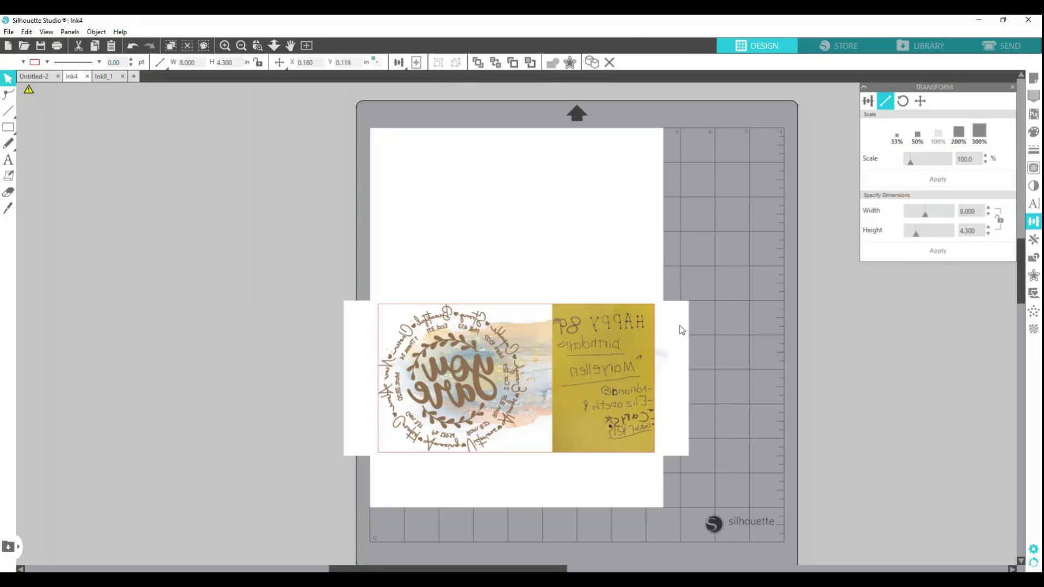
{"action": "left_click_drag", "start_coordinate": [479, 361], "coordinate": [504, 225]}
{"action": "right_click", "coordinate": [517, 205]}
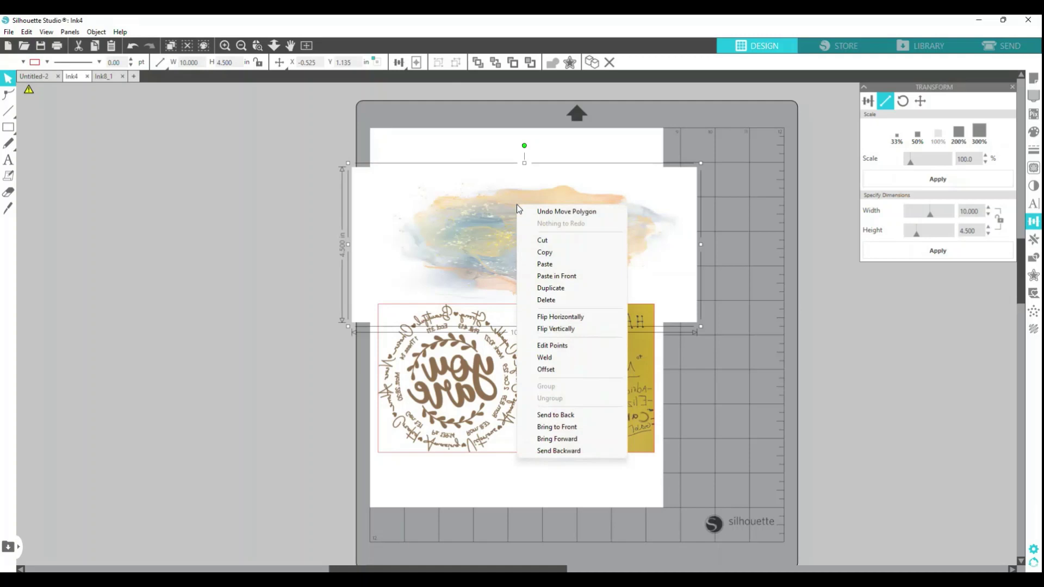
{"action": "left_click", "coordinate": [555, 415]}
{"action": "left_click_drag", "start_coordinate": [521, 416], "coordinate": [514, 263]}
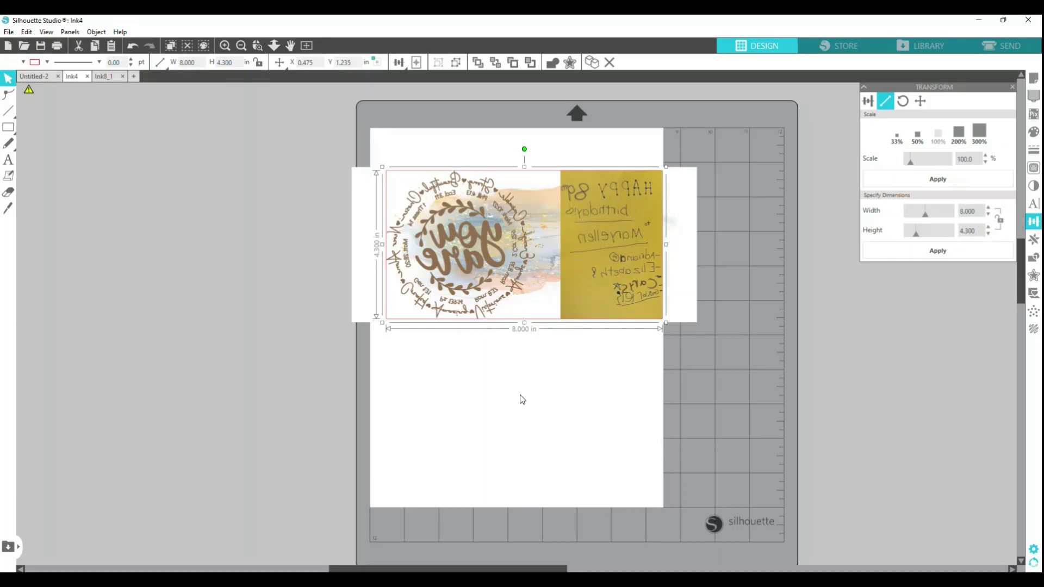
{"action": "left_click", "coordinate": [546, 372]}
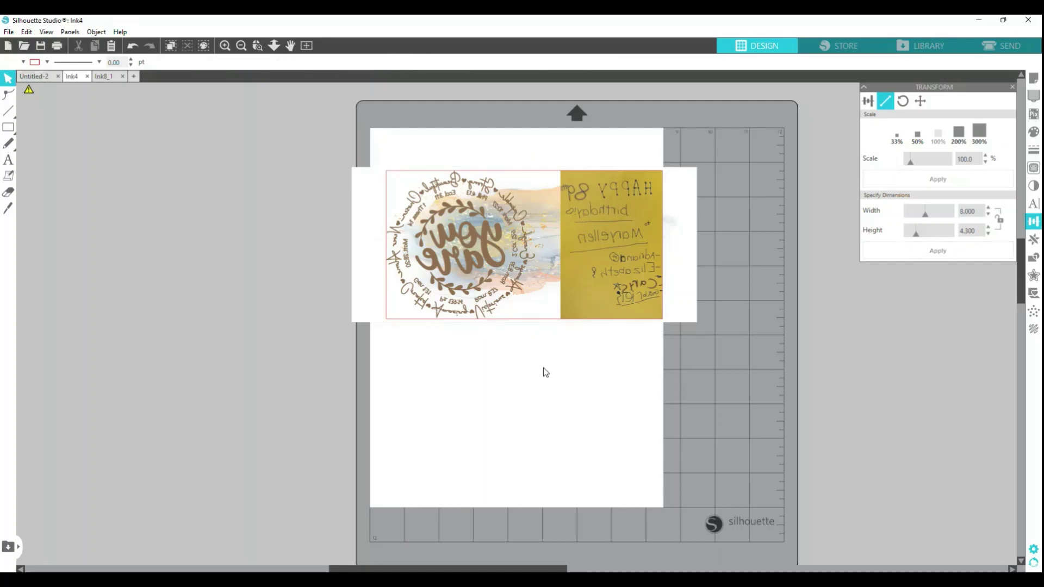
Group the watercolor background with the design group lying on it
{"action": "left_click_drag", "start_coordinate": [337, 146], "coordinate": [696, 266]}
{"action": "left_click_drag", "start_coordinate": [732, 357], "coordinate": [723, 353]}
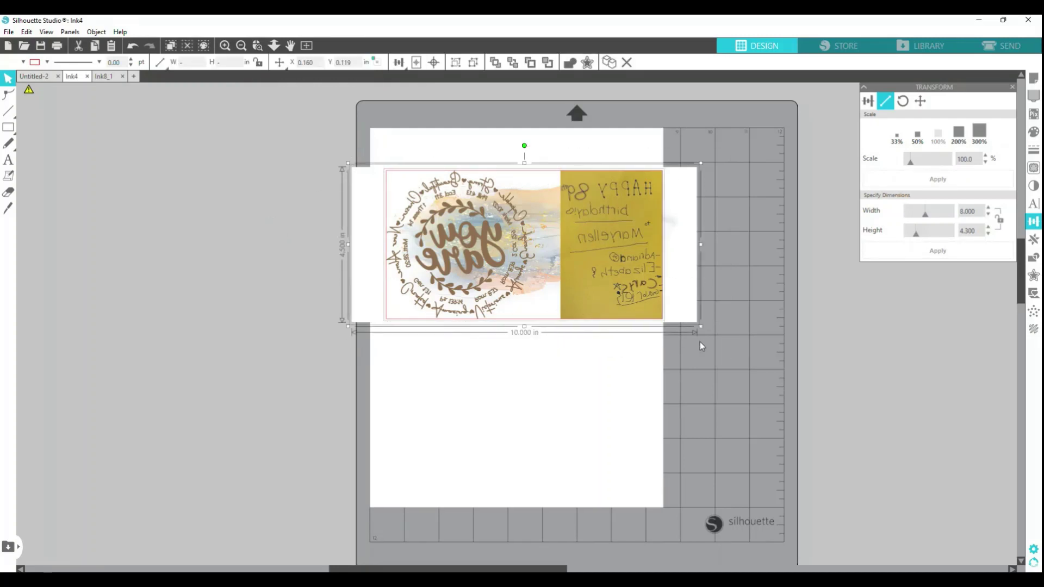
{"action": "left_click", "coordinate": [97, 32]}
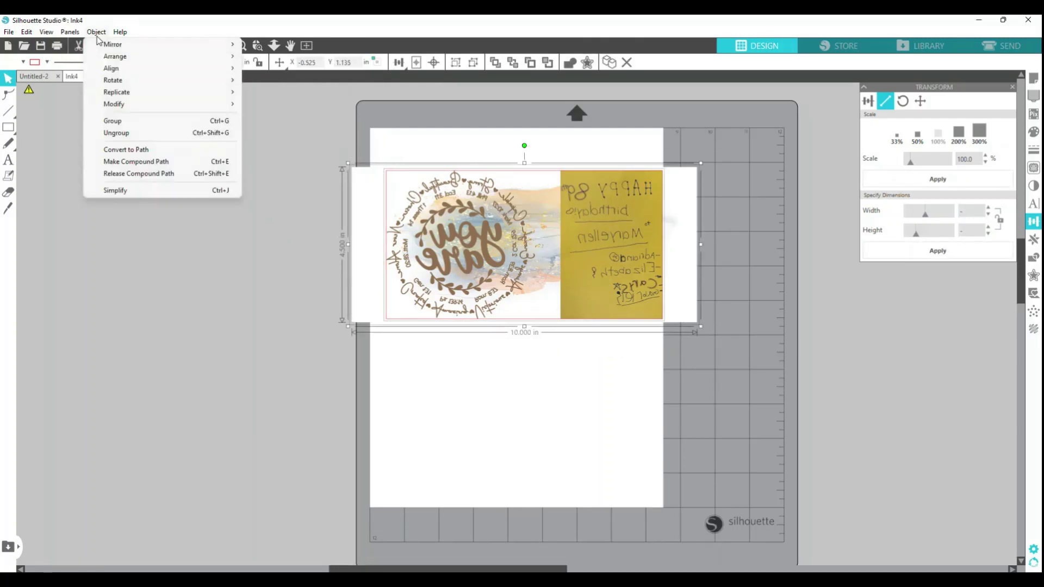
{"action": "left_click", "coordinate": [112, 121]}
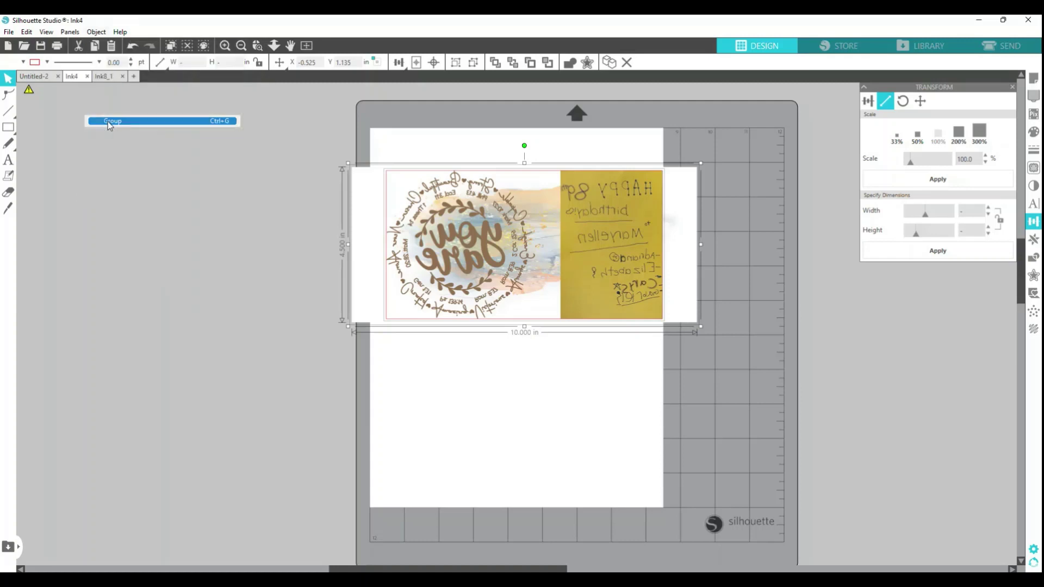
{"action": "left_click", "coordinate": [530, 387]}
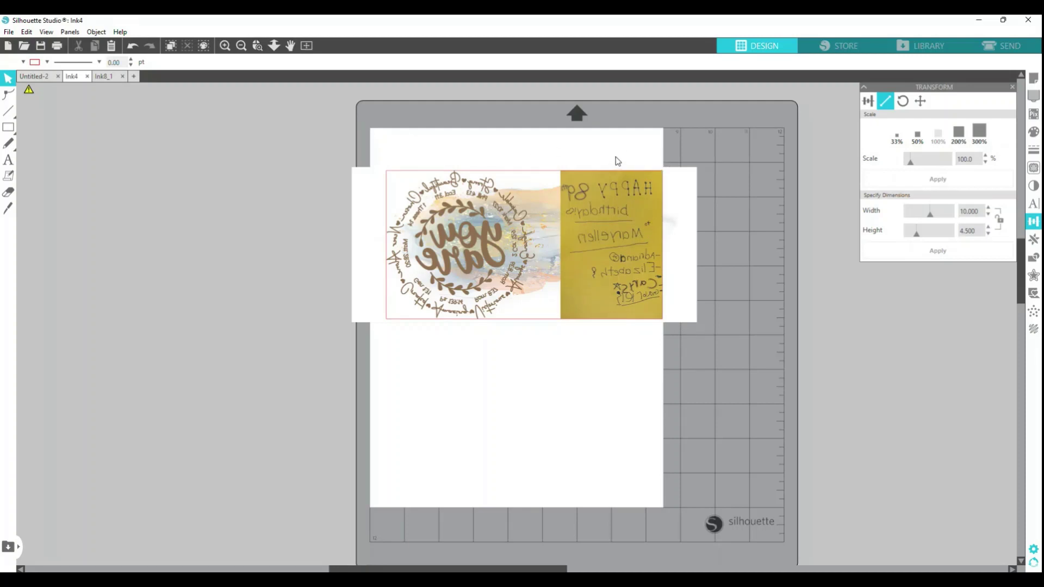
Rotate the complete layout by 90° clockwise and center it within the white page
{"action": "left_click", "coordinate": [625, 234]}
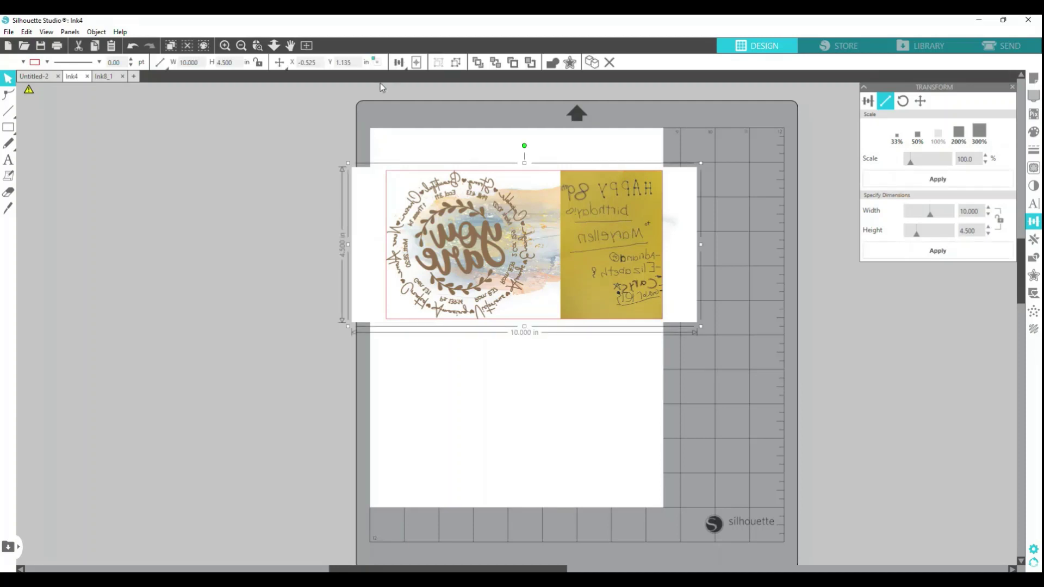
{"action": "left_click", "coordinate": [96, 32]}
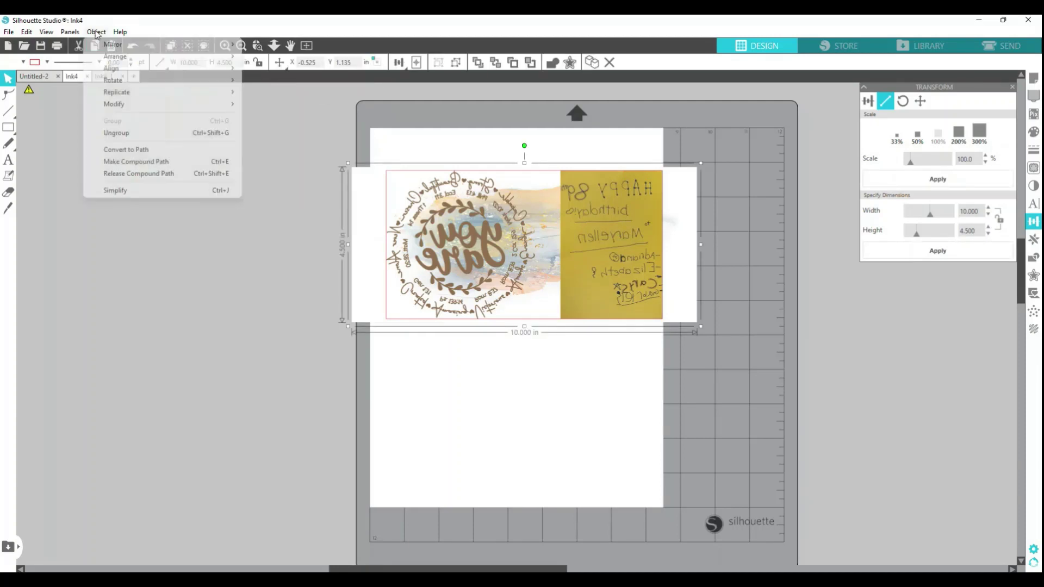
{"action": "mouse_move", "coordinate": [124, 105]}
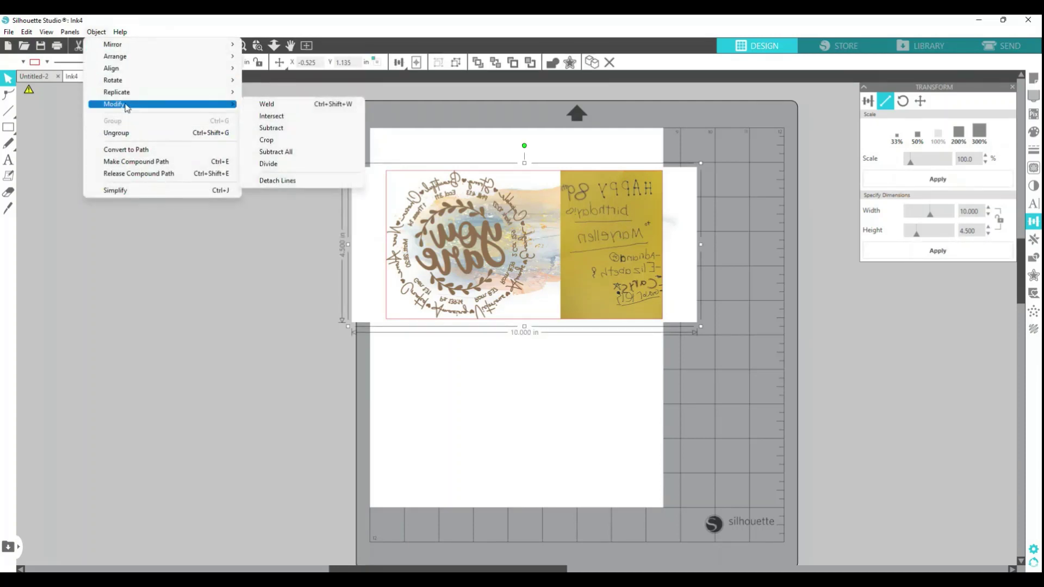
{"action": "mouse_move", "coordinate": [230, 81]}
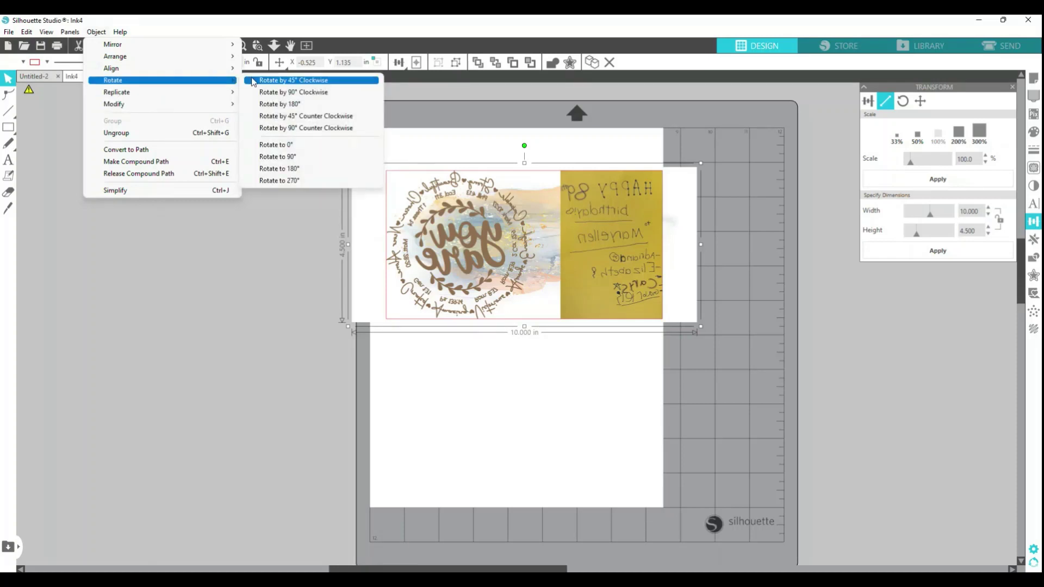
{"action": "left_click", "coordinate": [276, 91]}
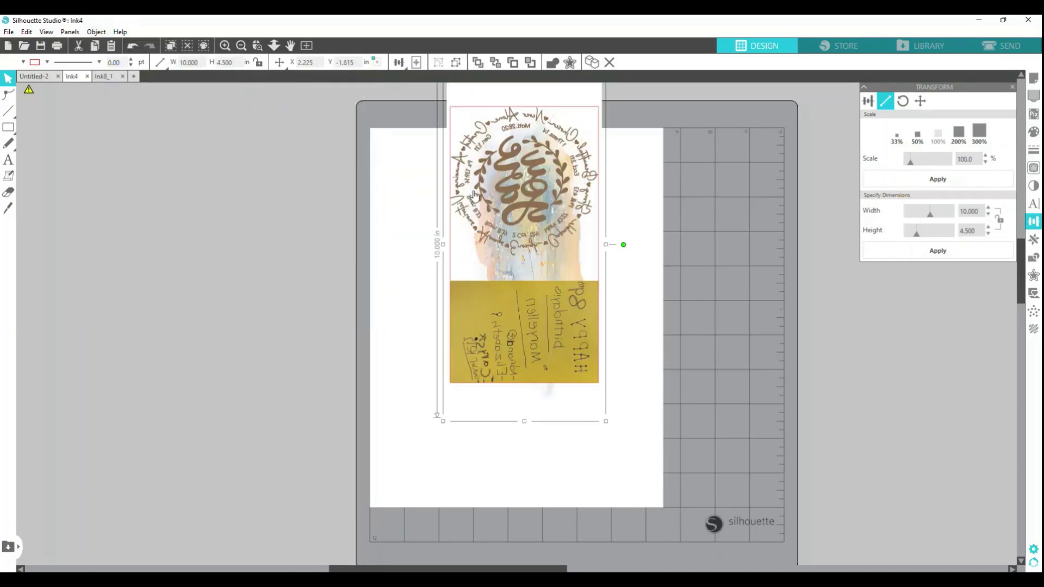
{"action": "left_click_drag", "start_coordinate": [520, 177], "coordinate": [514, 244]}
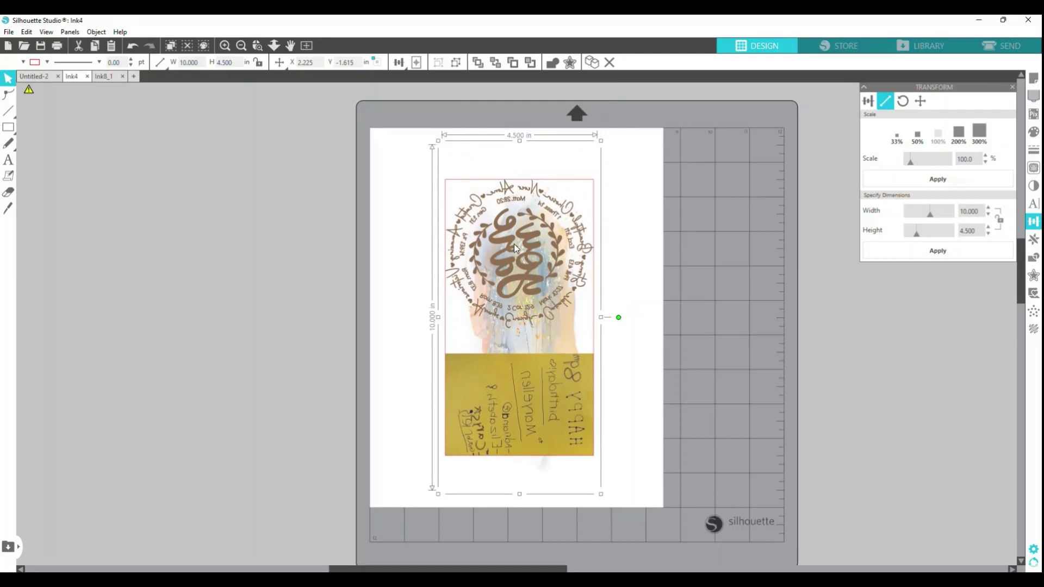
{"action": "left_click", "coordinate": [654, 193]}
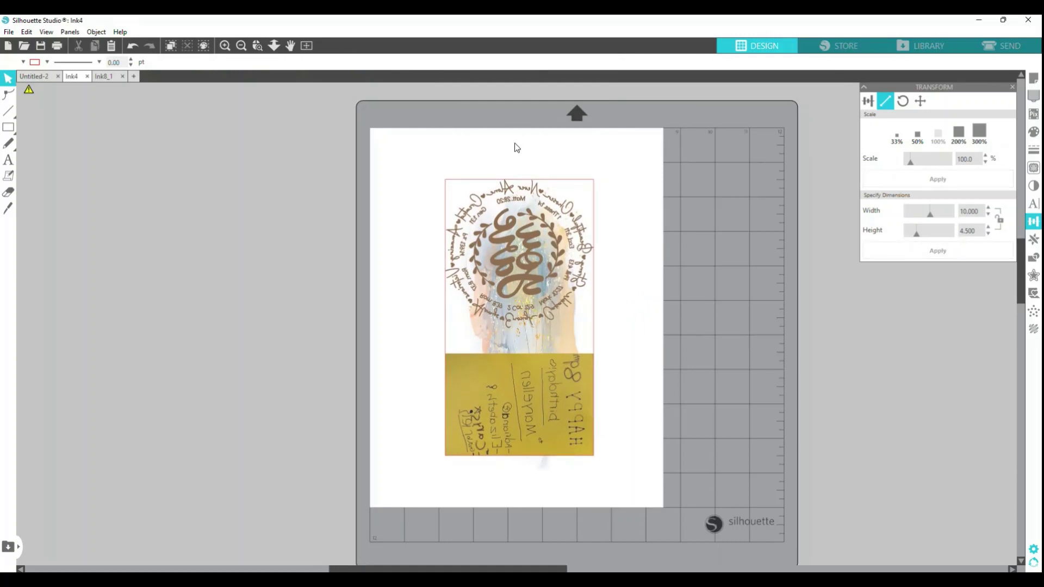
Open the print preview of the page and check the rotated layout from top to bottom
{"action": "left_click", "coordinate": [56, 48]}
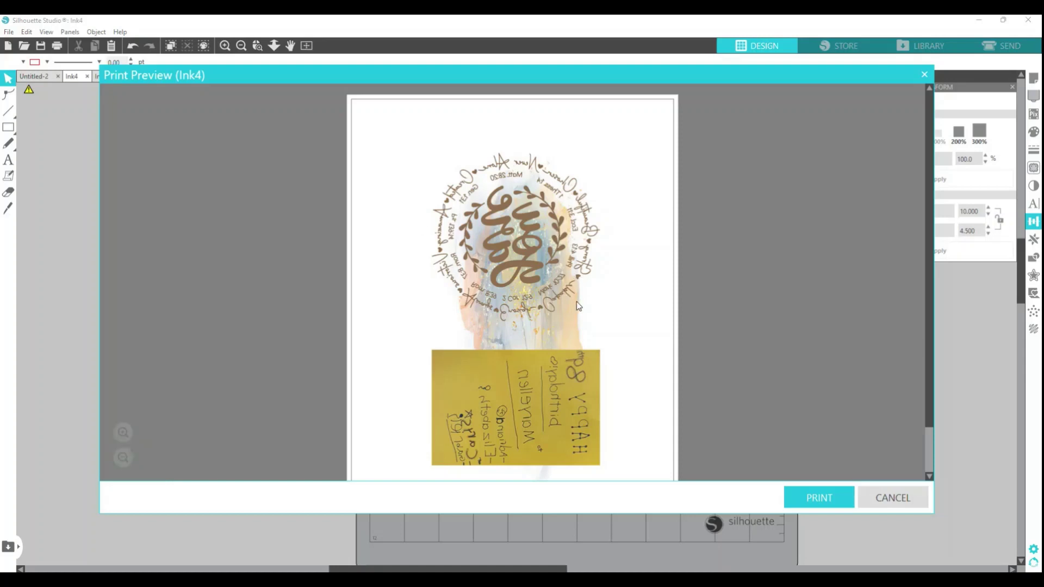
{"action": "scroll", "coordinate": [619, 330], "scroll_direction": "down", "scroll_amount": 1}
{"action": "scroll", "coordinate": [619, 330], "scroll_direction": "up", "scroll_amount": 1}
Proceed to the print setup and review the printing preferences of the selected EPSON6C7E63 (ET-2800 Series) printer
{"action": "left_click", "coordinate": [819, 501]}
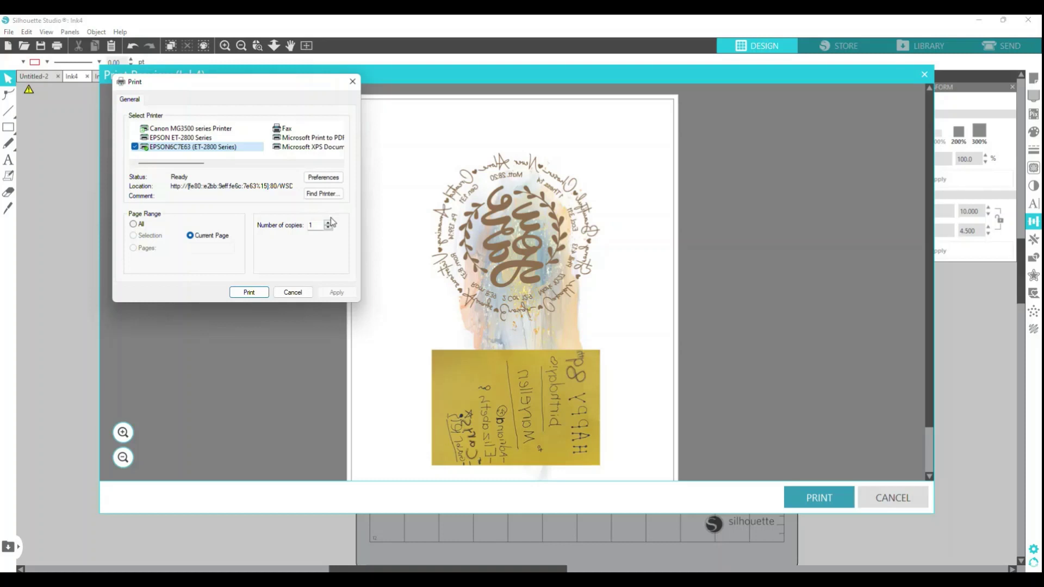
{"action": "left_click", "coordinate": [324, 179]}
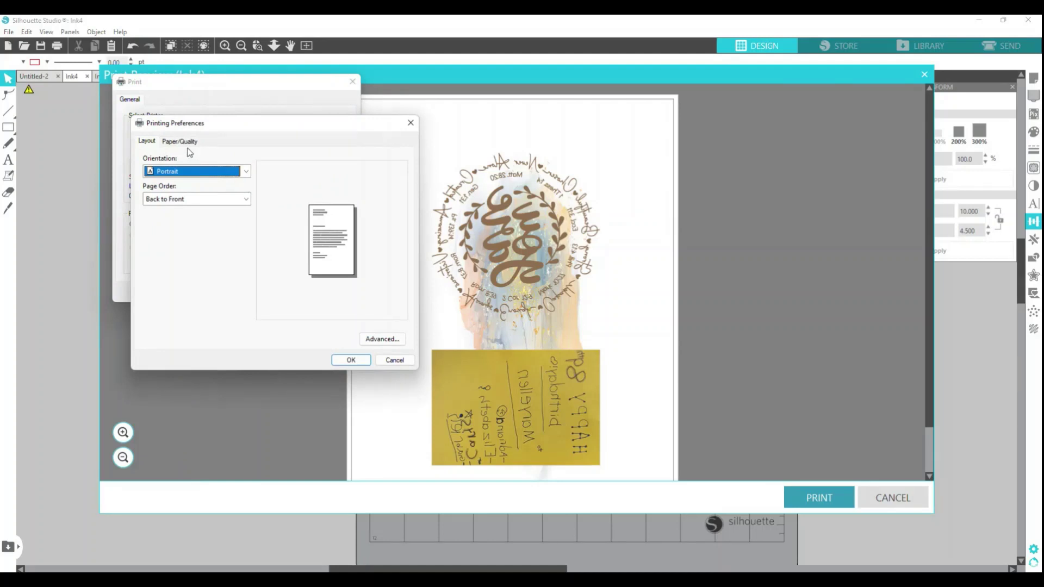
{"action": "left_click", "coordinate": [411, 123]}
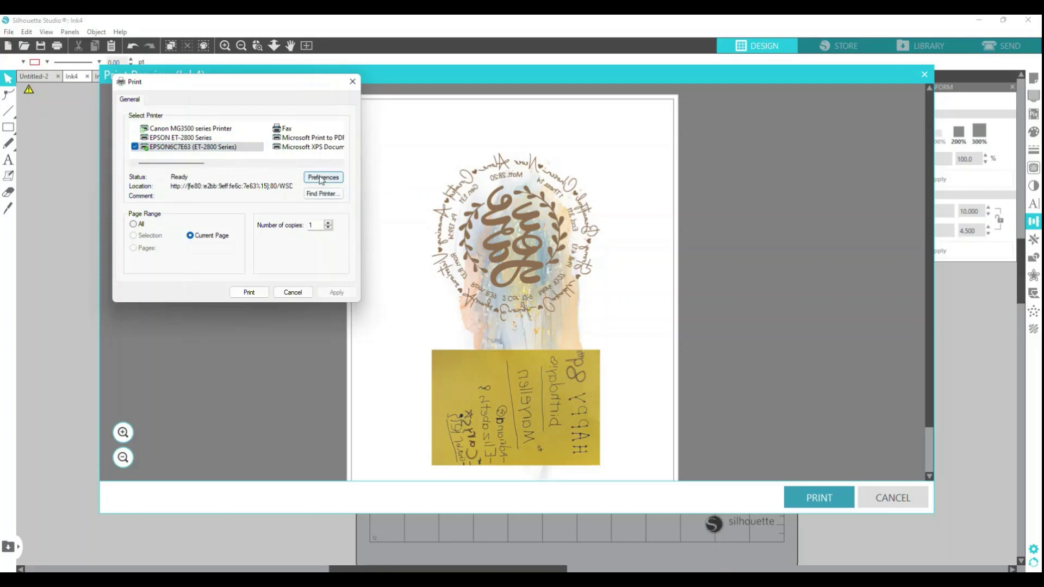
Choose Photo paper (semi-gloss) as the media in the selected printer's printing preferences
{"action": "left_click", "coordinate": [320, 179]}
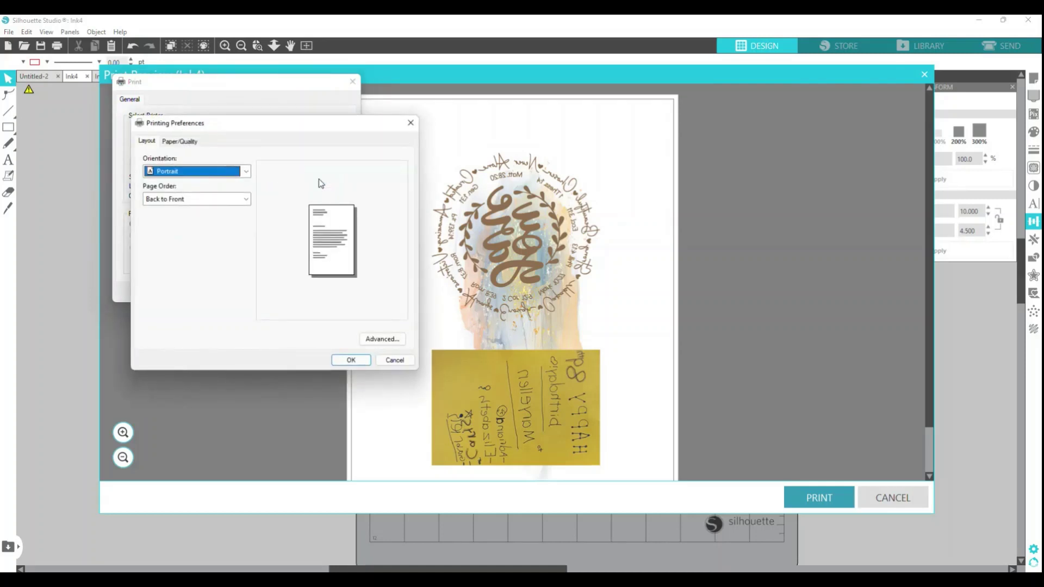
{"action": "left_click", "coordinate": [185, 142]}
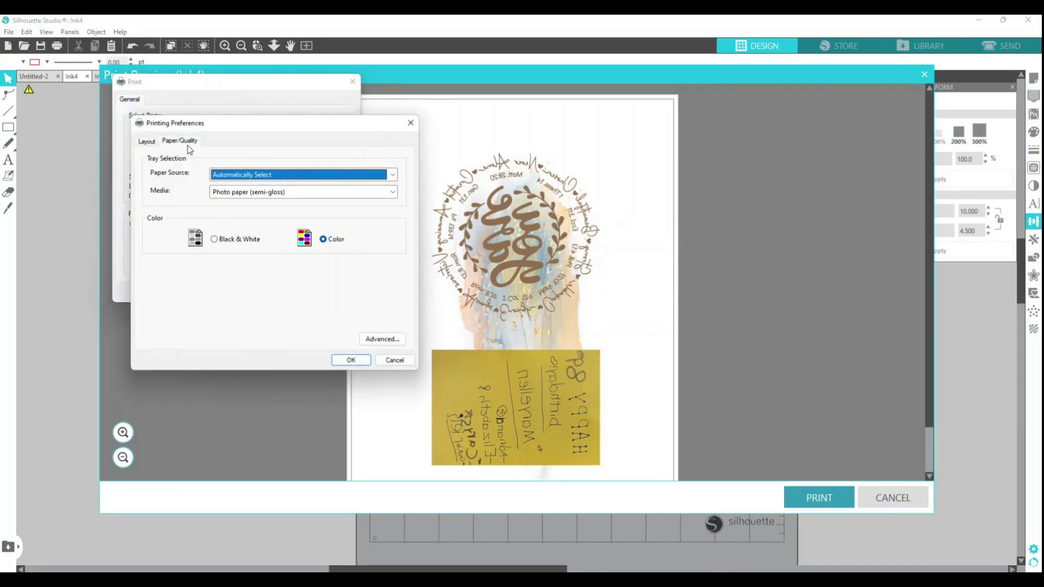
{"action": "left_click", "coordinate": [256, 194]}
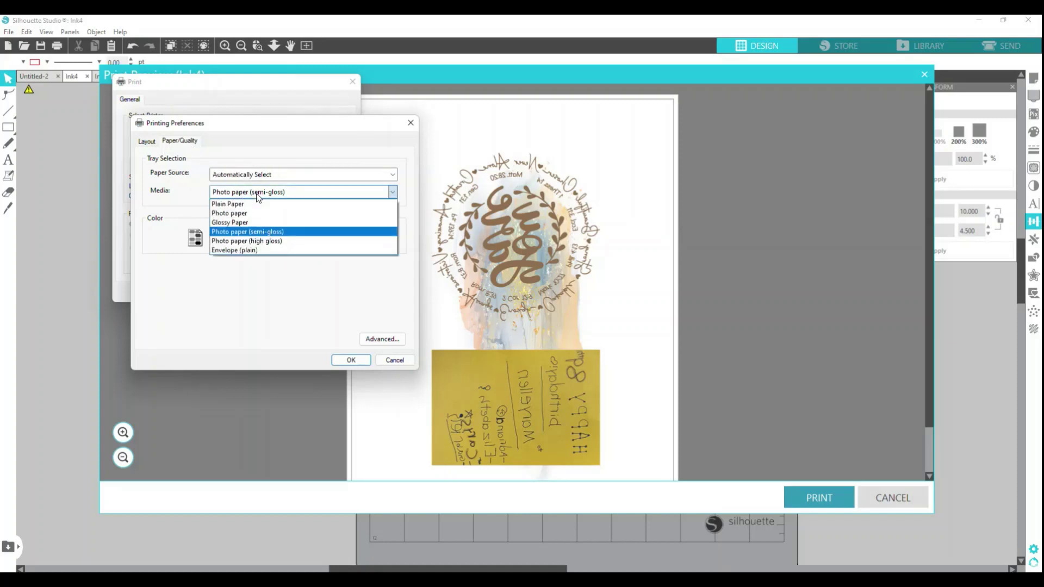
{"action": "left_click", "coordinate": [256, 233]}
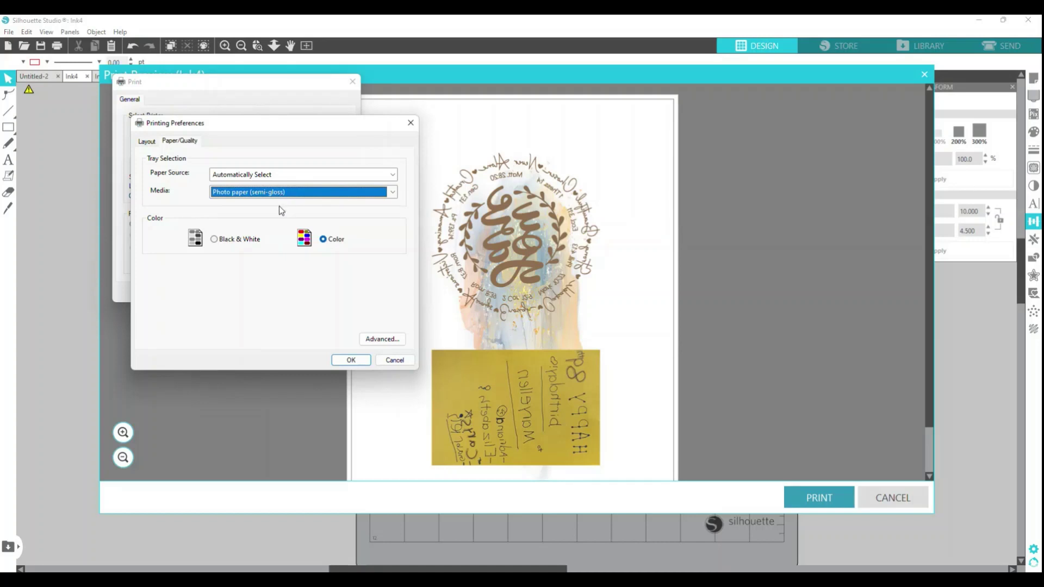
Set the output quality to High quality in the printer's advanced options and accept them
{"action": "left_click", "coordinate": [373, 340]}
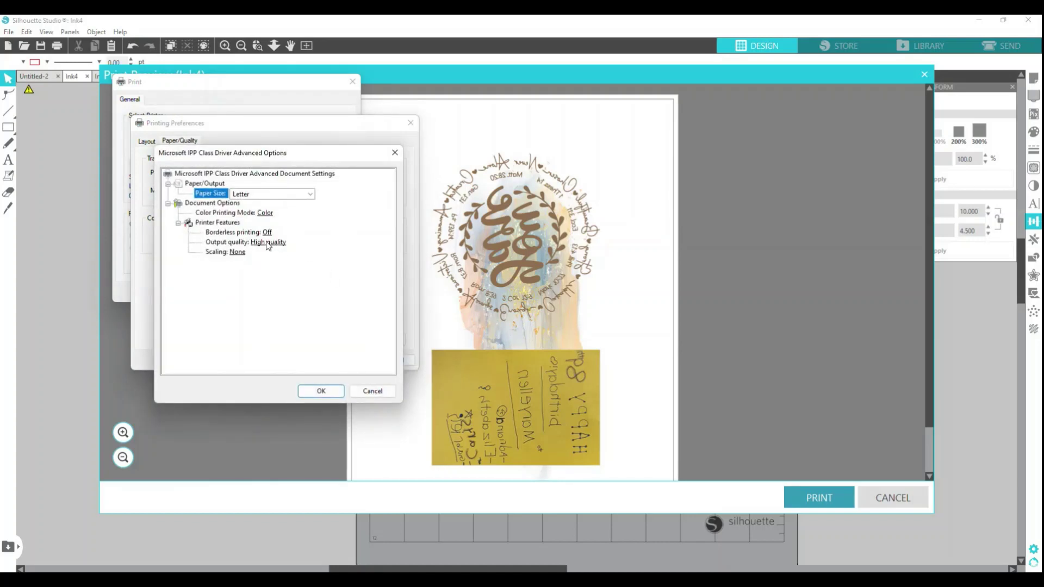
{"action": "left_click", "coordinate": [268, 243]}
{"action": "left_click", "coordinate": [274, 245]}
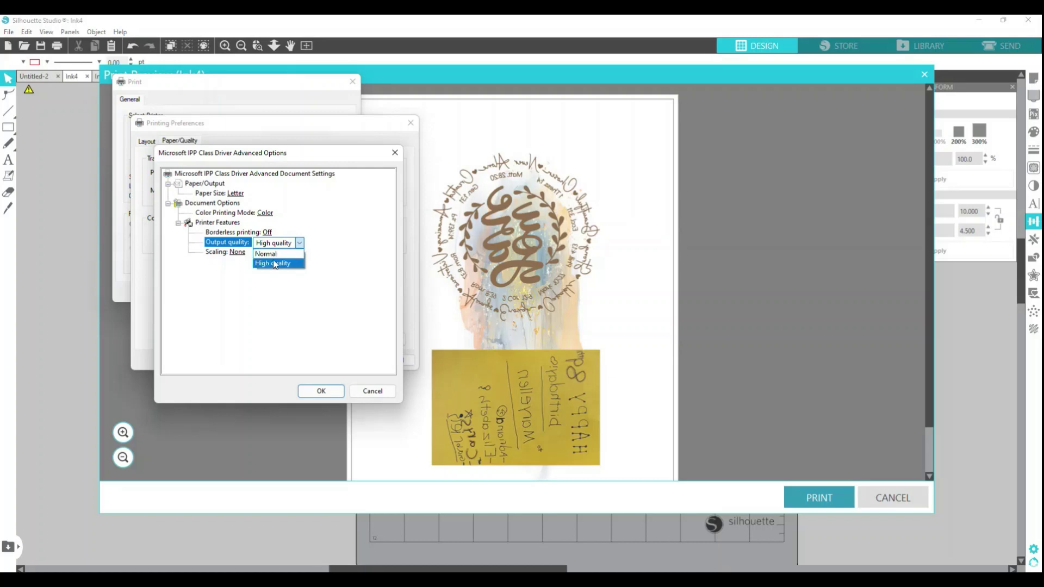
{"action": "left_click", "coordinate": [273, 263]}
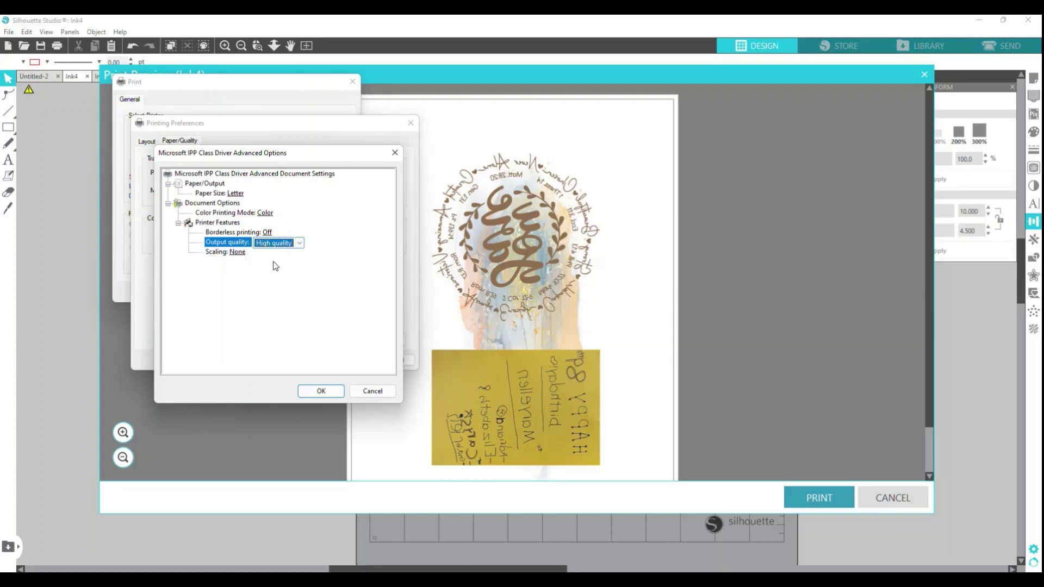
{"action": "left_click", "coordinate": [321, 391]}
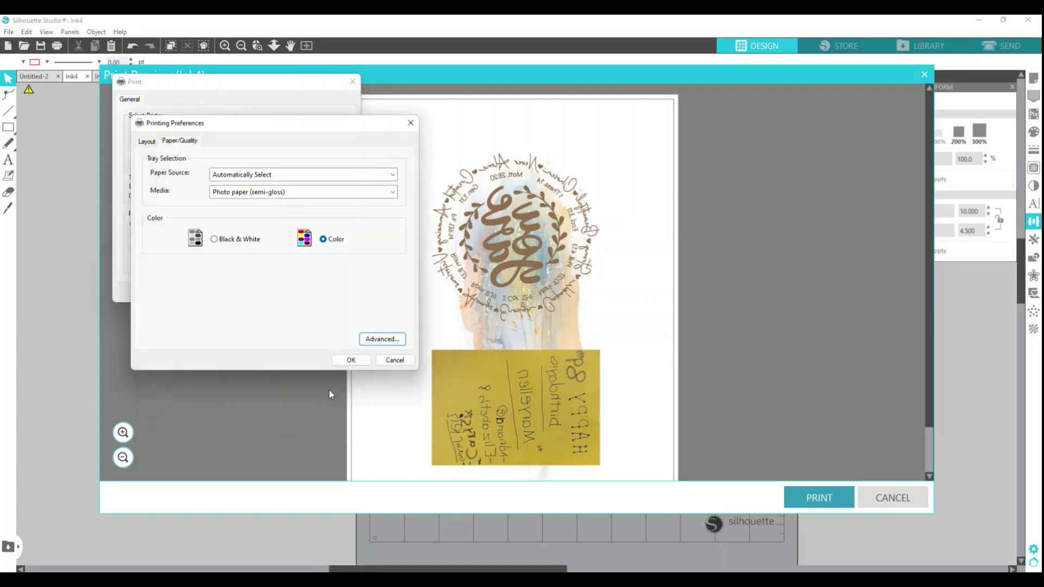
Accept and apply the printing preferences, and print one copy of the current page on the selected ET-2800 Series printer
{"action": "left_click", "coordinate": [360, 361]}
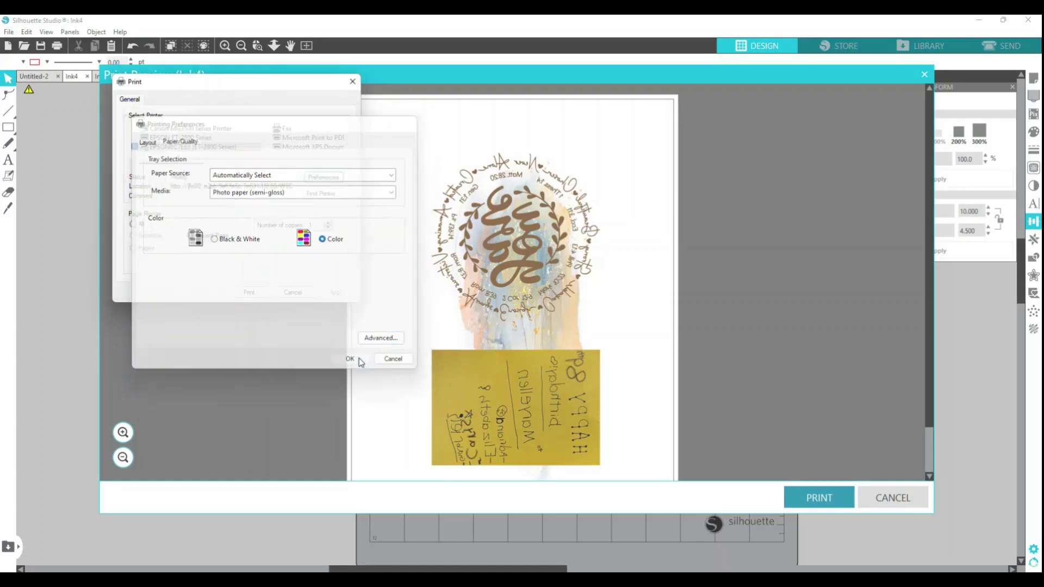
{"action": "left_click", "coordinate": [337, 293]}
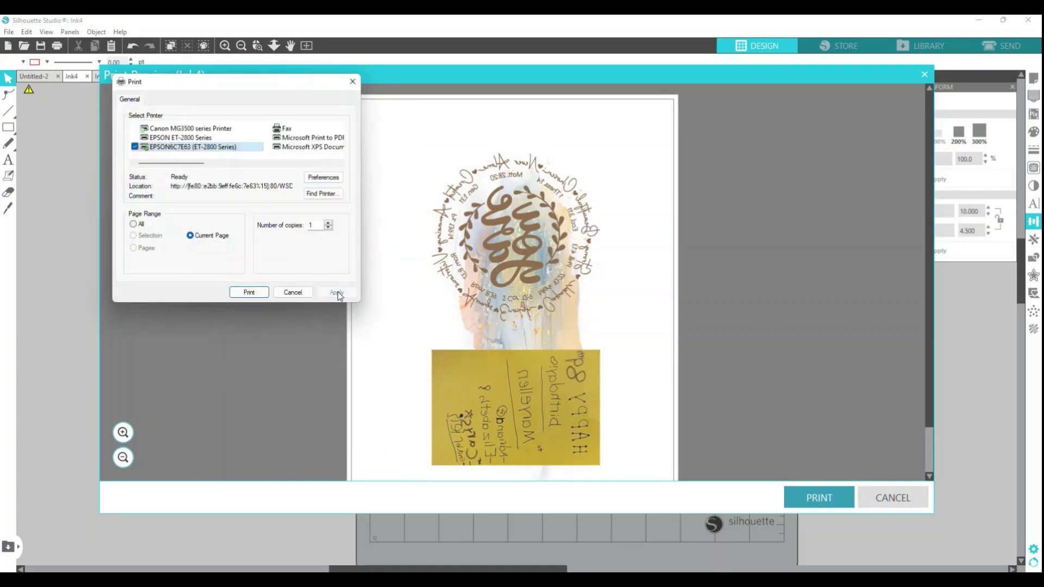
{"action": "left_click", "coordinate": [251, 292]}
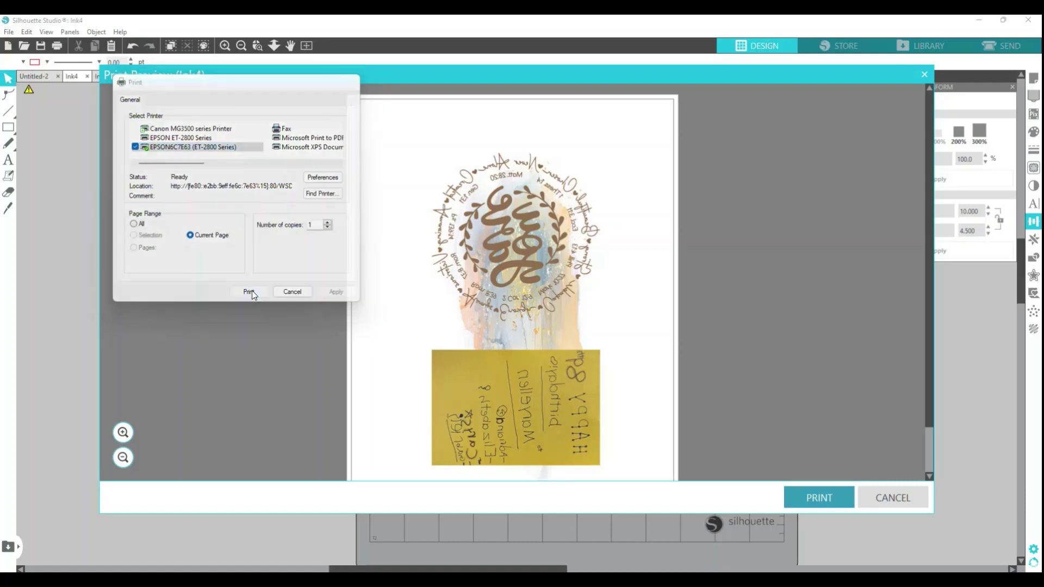